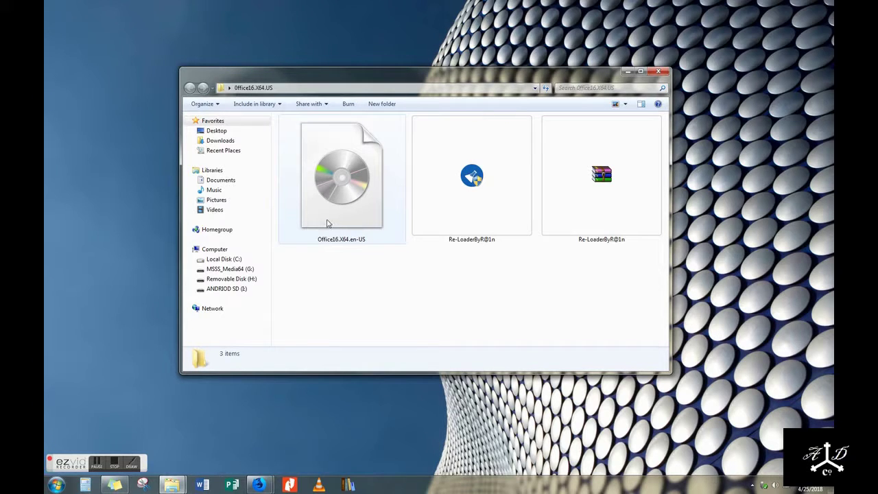
Close the Office16.X64.US folder window.
right_click(328, 222)
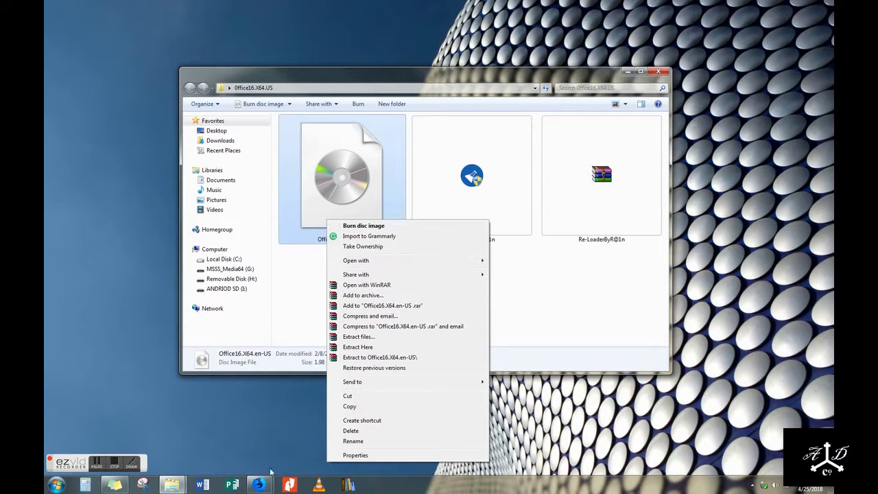
left_click(279, 439)
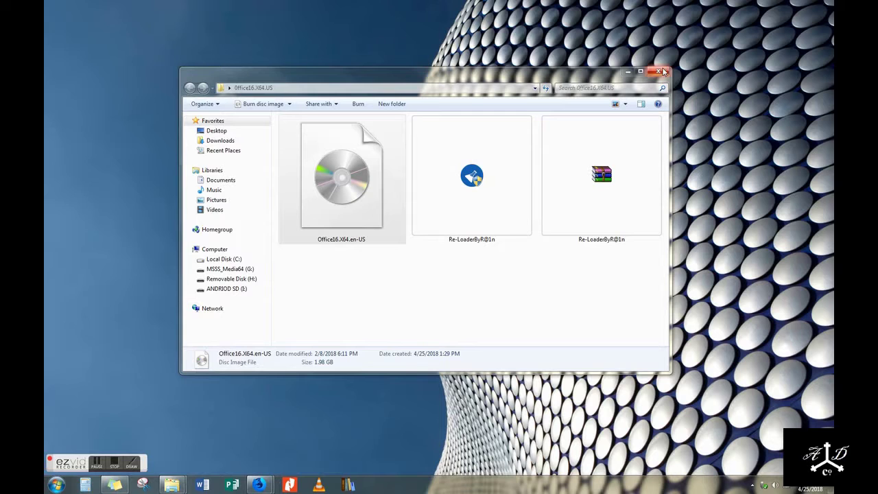
left_click(657, 70)
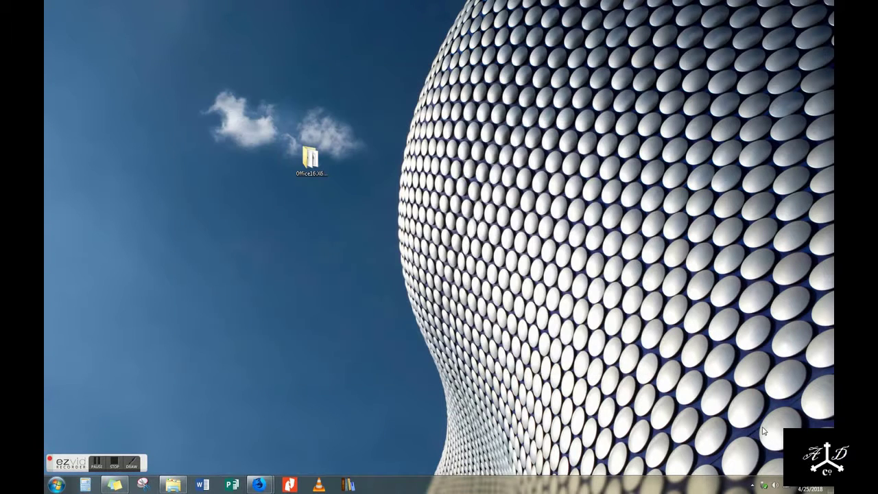
Mount the Office16.X64.en-US disc image from the desktop's Office16.X64.US folder on MagicDisc's virtual drive E.
left_click(752, 485)
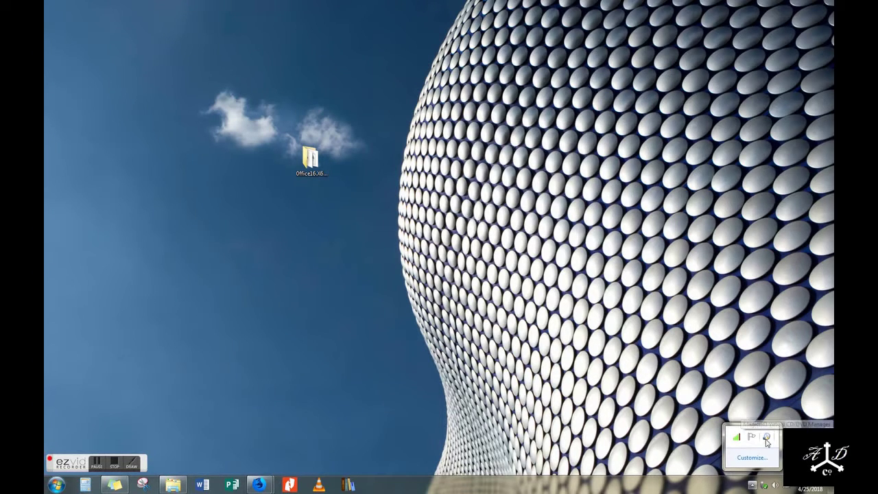
right_click(767, 442)
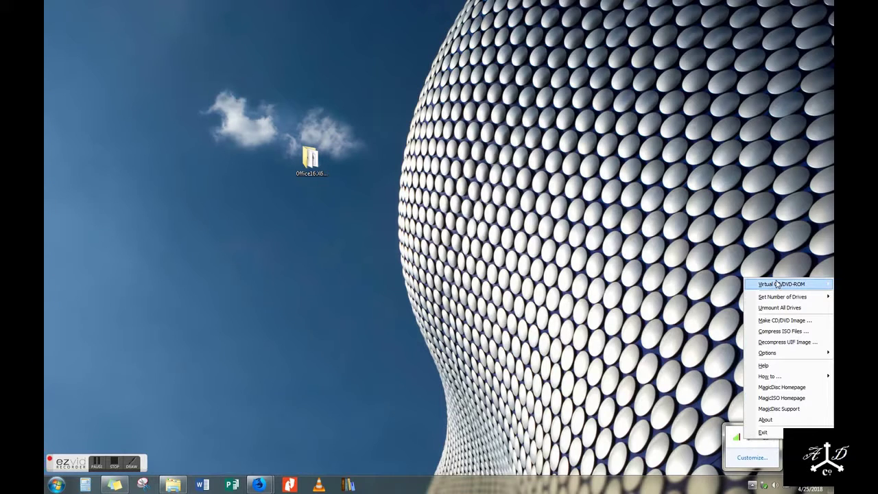
mouse_move(776, 285)
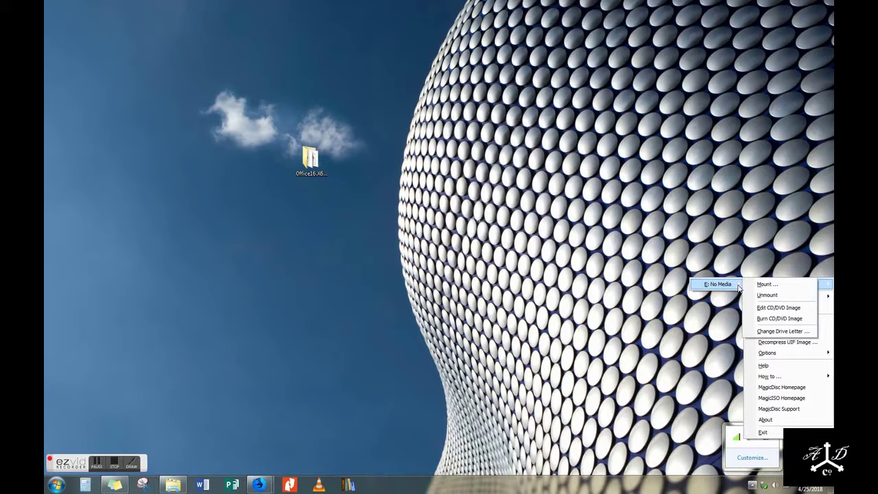
left_click(761, 284)
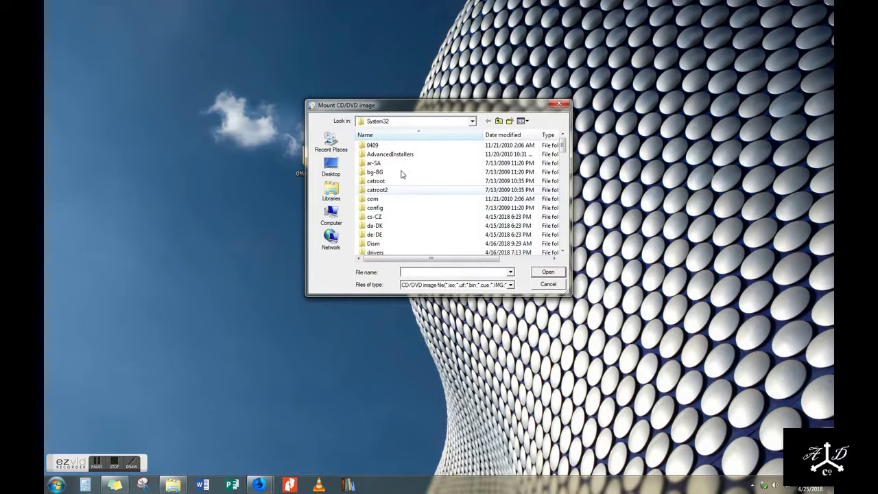
left_click(343, 168)
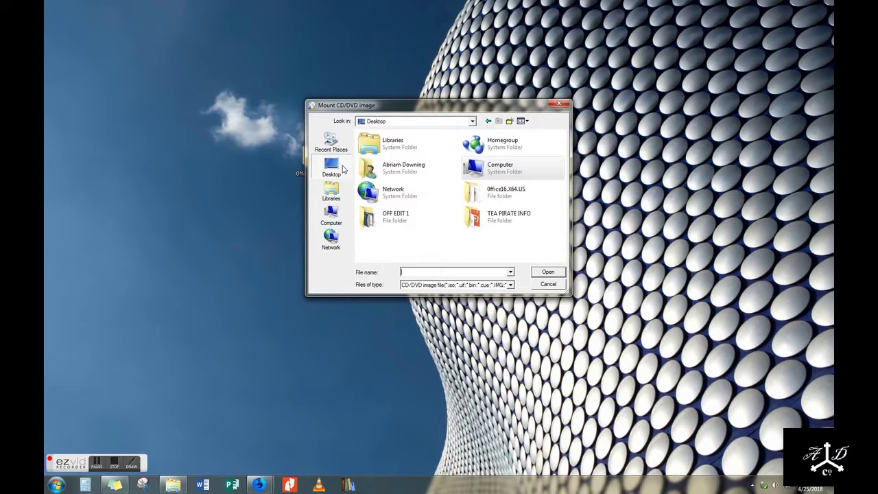
double_click(473, 193)
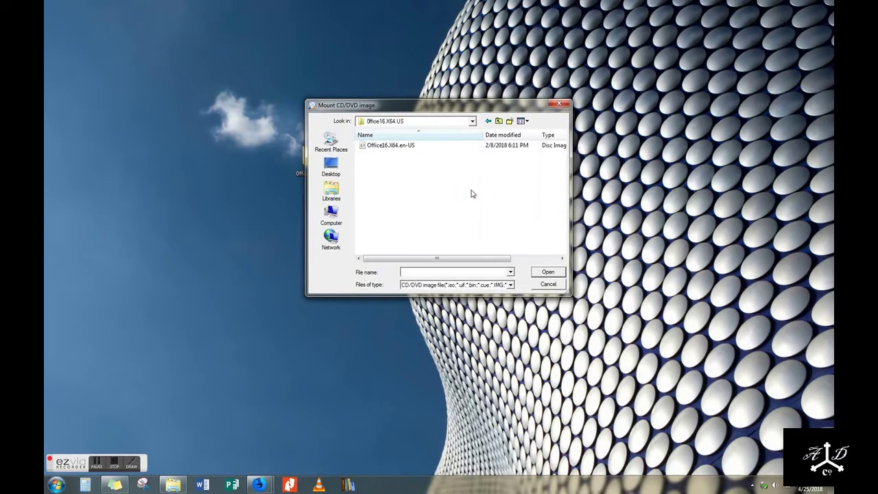
double_click(419, 145)
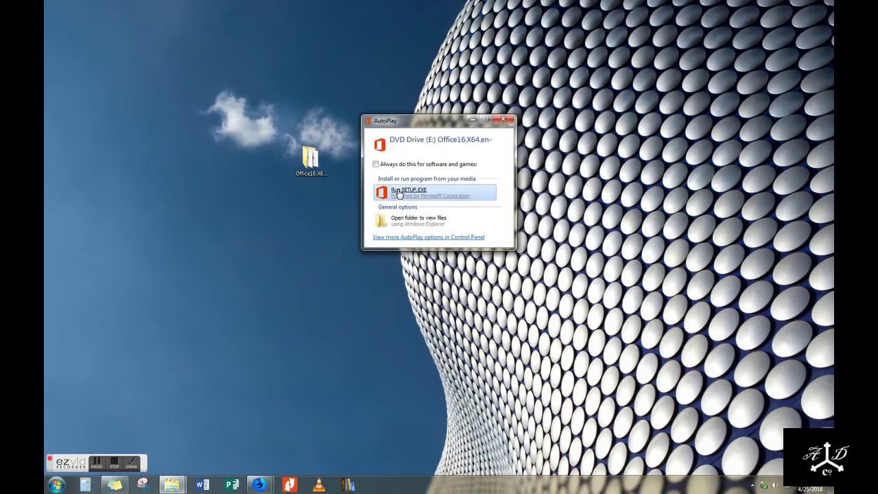
Run SETUP.EXE from the mounted Office disc, and cancel out of the Office Professional Plus 2016 setup.
left_click(400, 193)
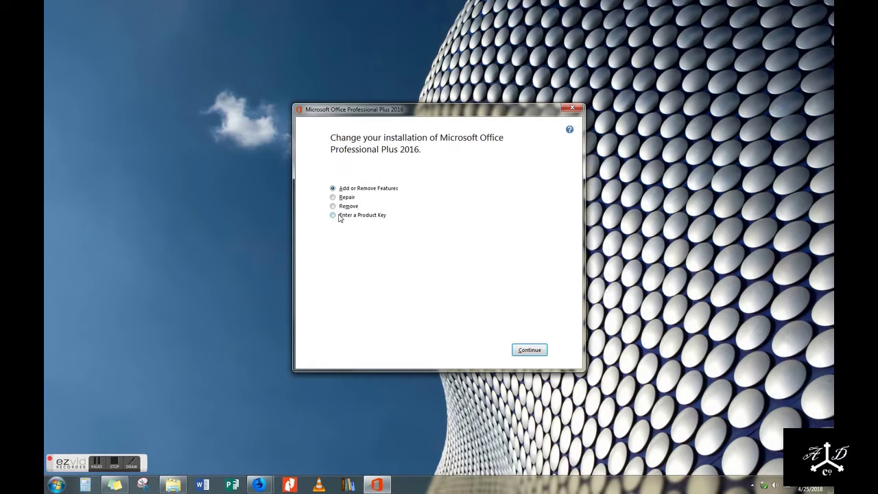
left_click(572, 107)
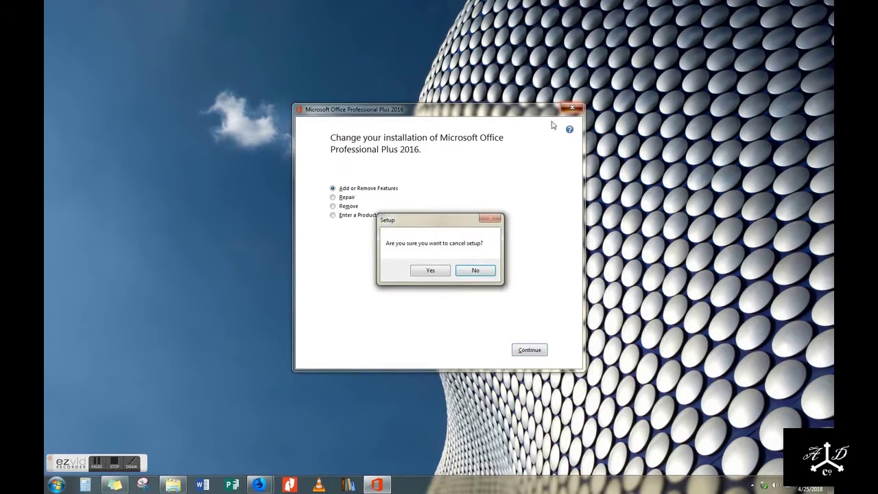
left_click(430, 271)
left_click(552, 350)
left_click(116, 468)
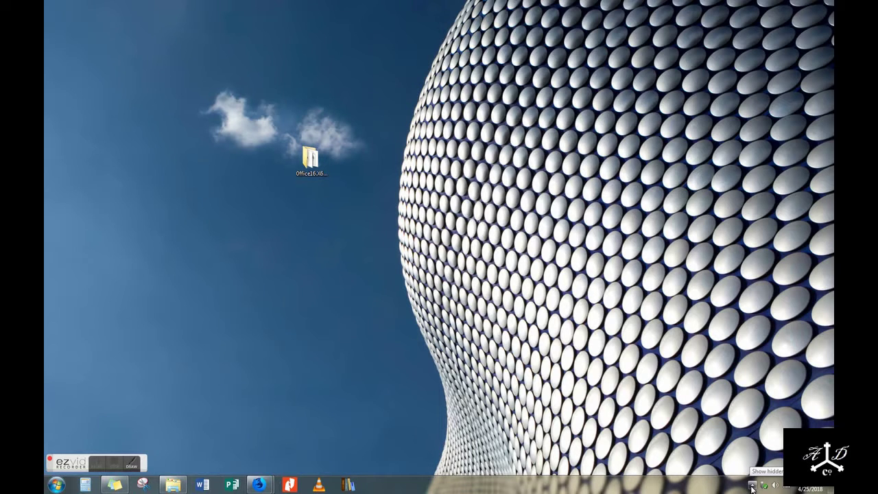
Unmount the Office16.X64.en-US disc image from MagicDisc's virtual drive E.
left_click(752, 486)
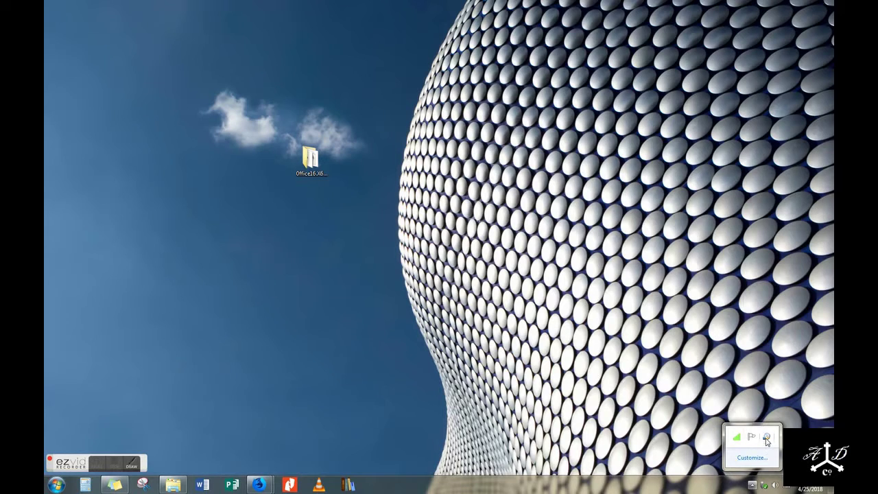
right_click(766, 440)
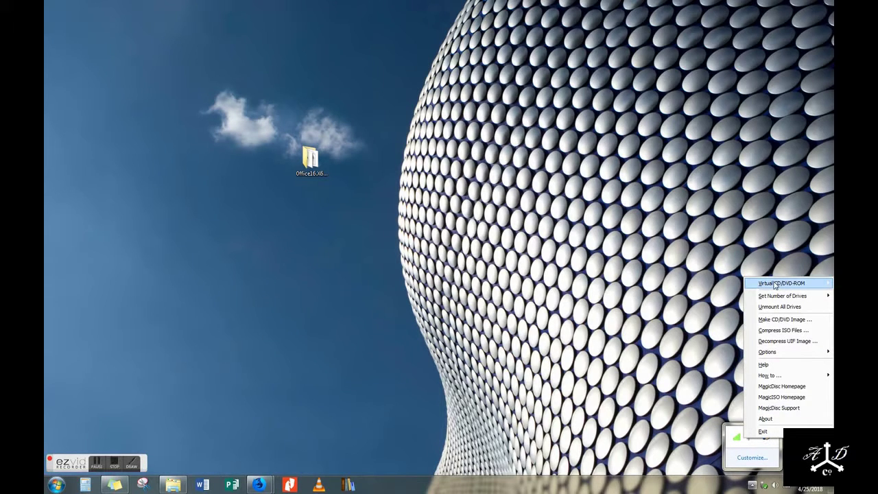
mouse_move(774, 283)
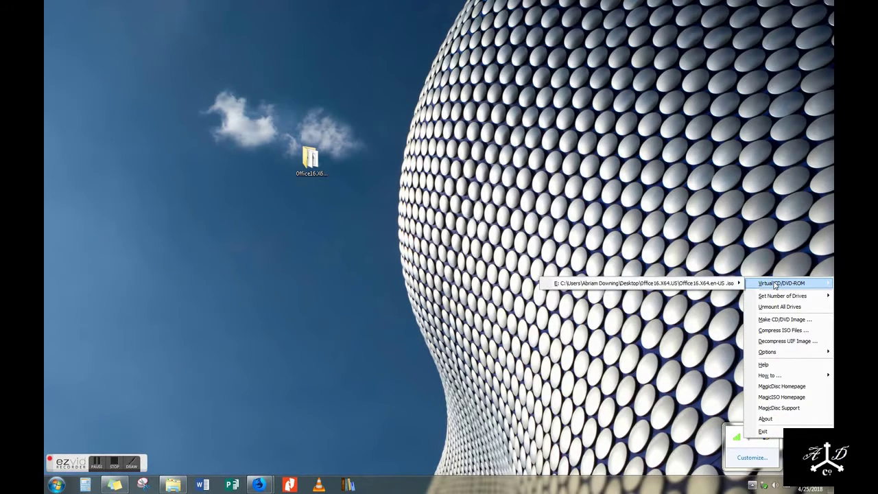
mouse_move(733, 284)
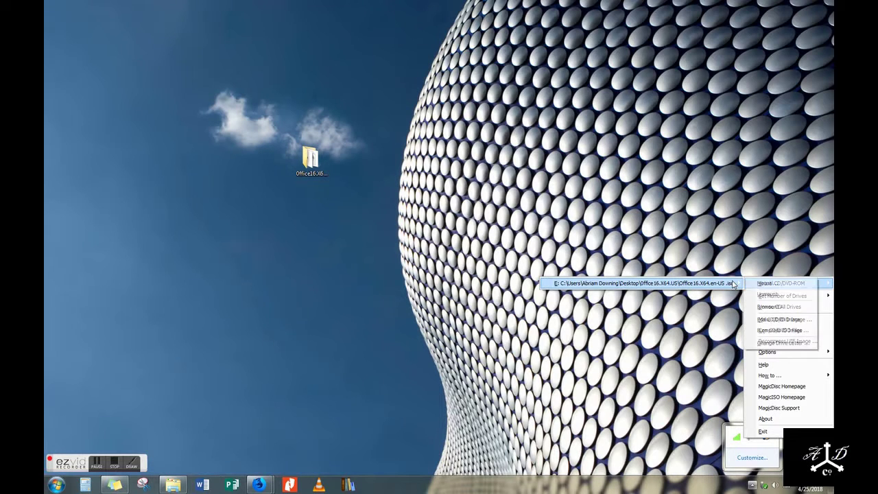
left_click(775, 296)
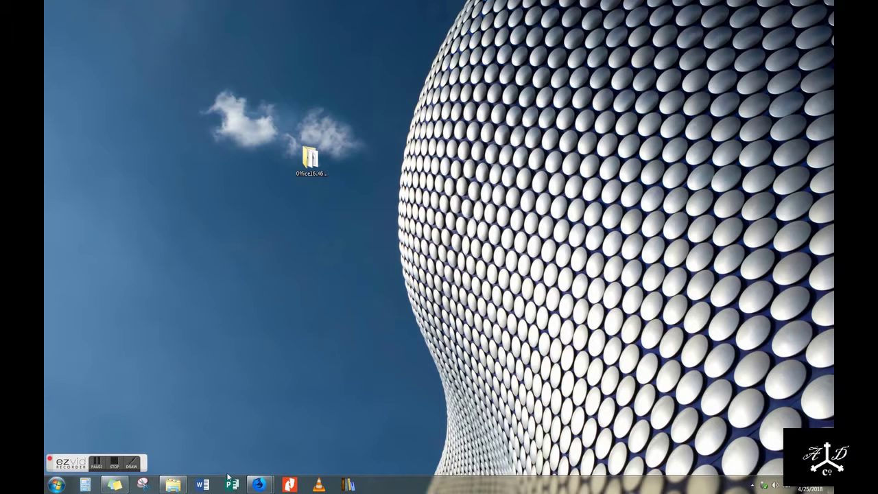
Check DVD drive E in the Computer window, and close the window.
left_click(56, 485)
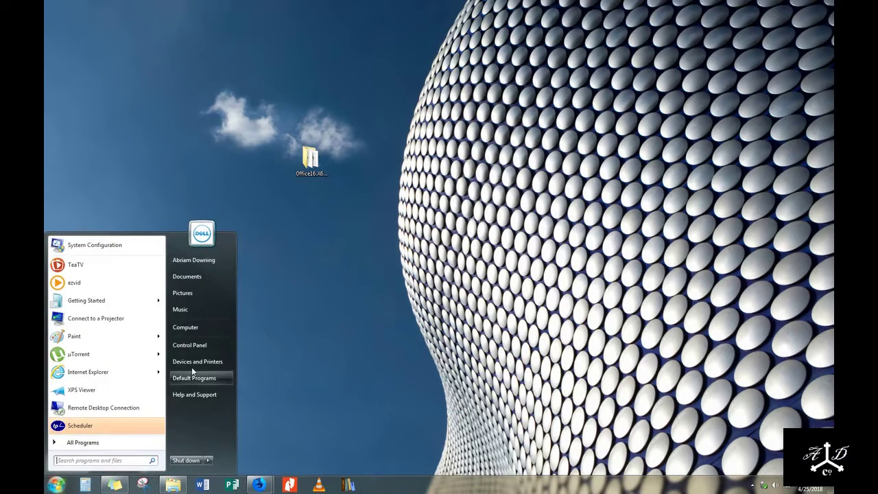
left_click(203, 331)
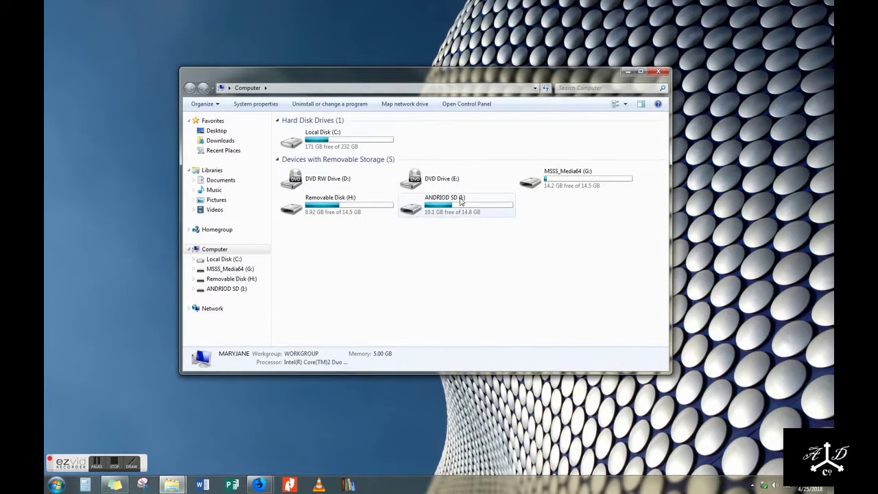
left_click(659, 71)
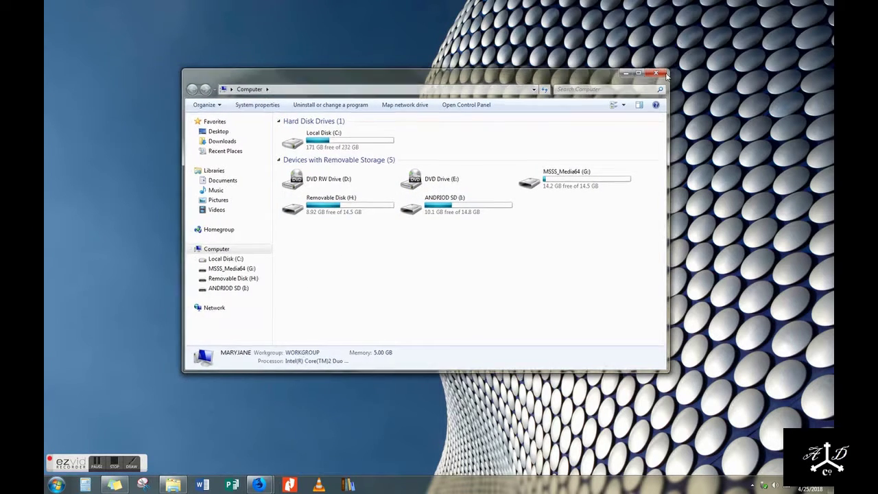
left_click(60, 485)
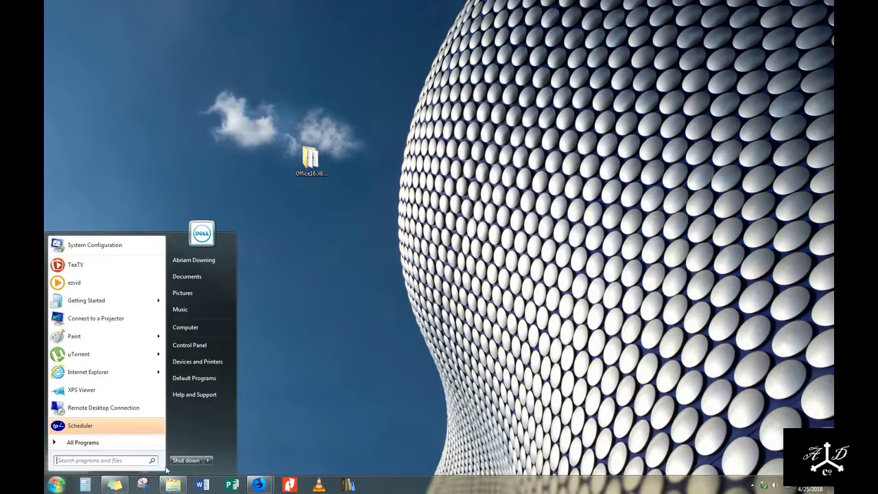
left_click(209, 460)
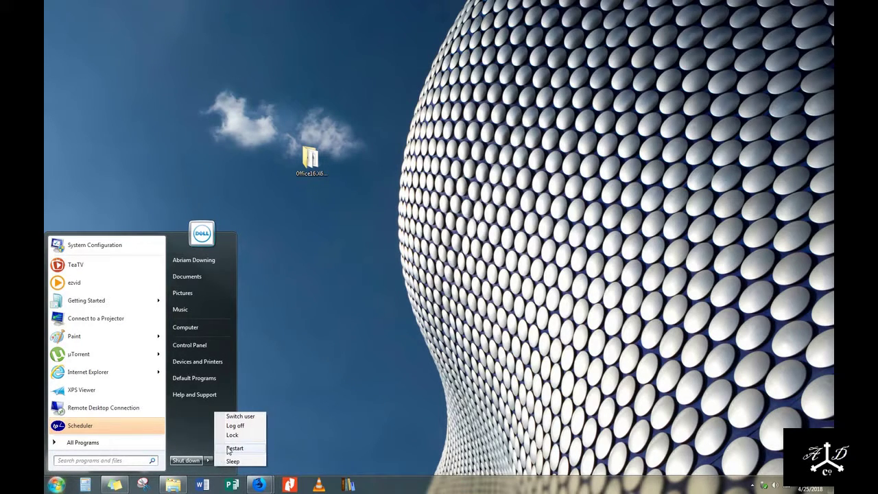
left_click(341, 397)
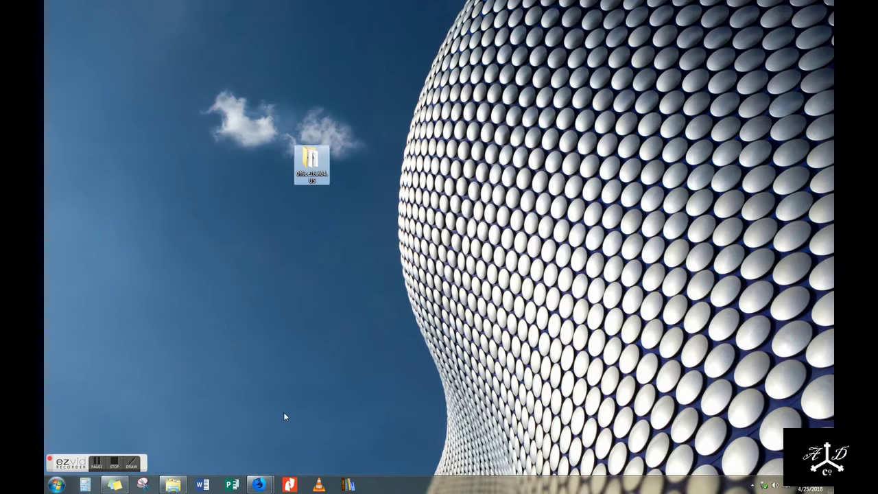
left_click(120, 464)
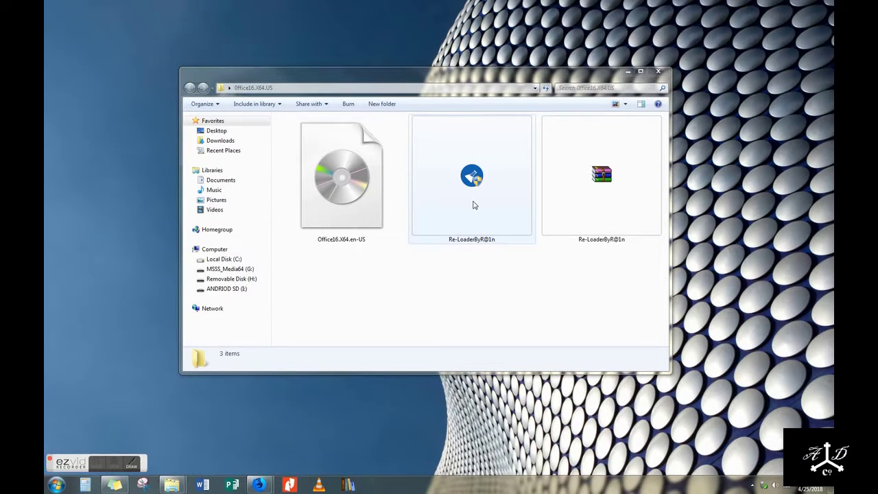
Run the Re-LoaderByR@1n application as administrator, close the folder window, and accept the EULA.
right_click(473, 205)
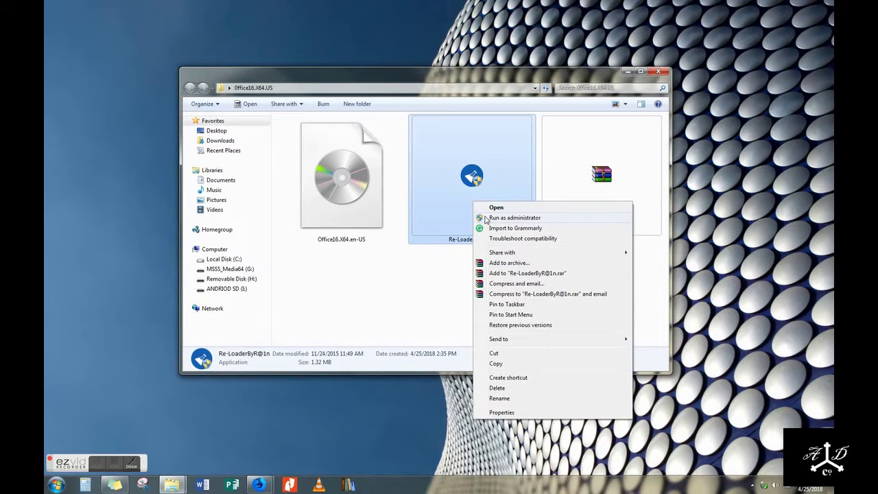
left_click(514, 218)
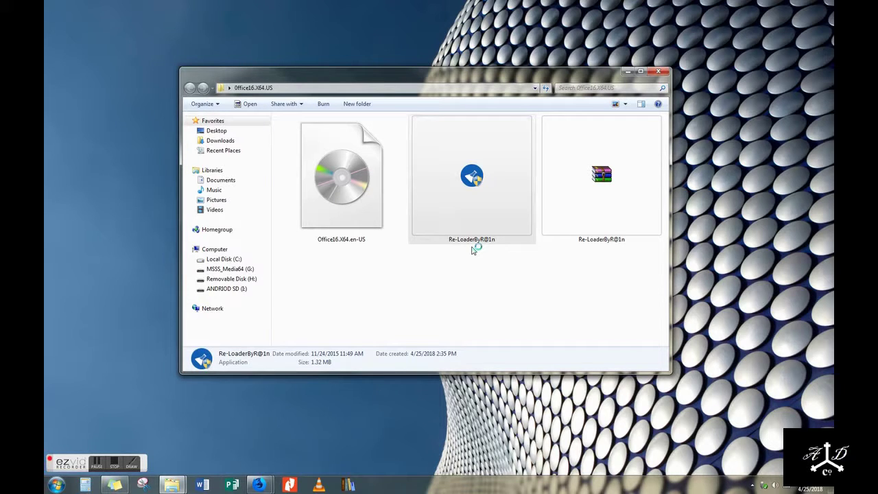
left_click(664, 71)
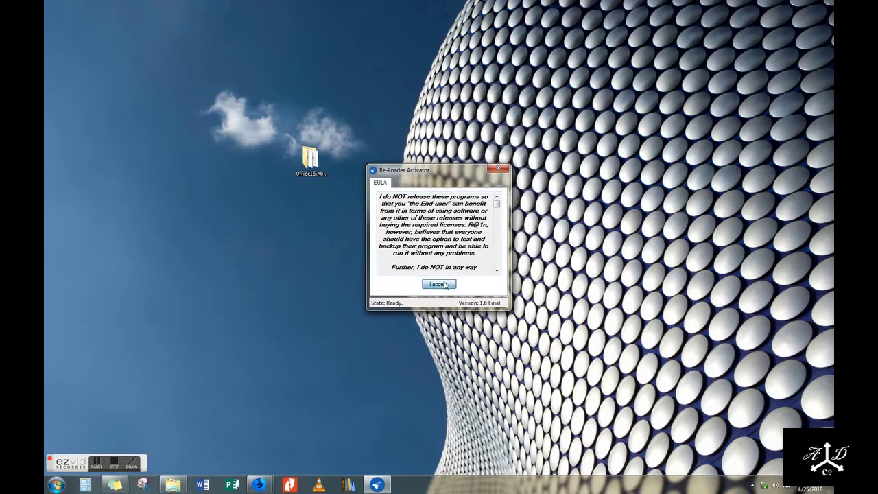
left_click(443, 284)
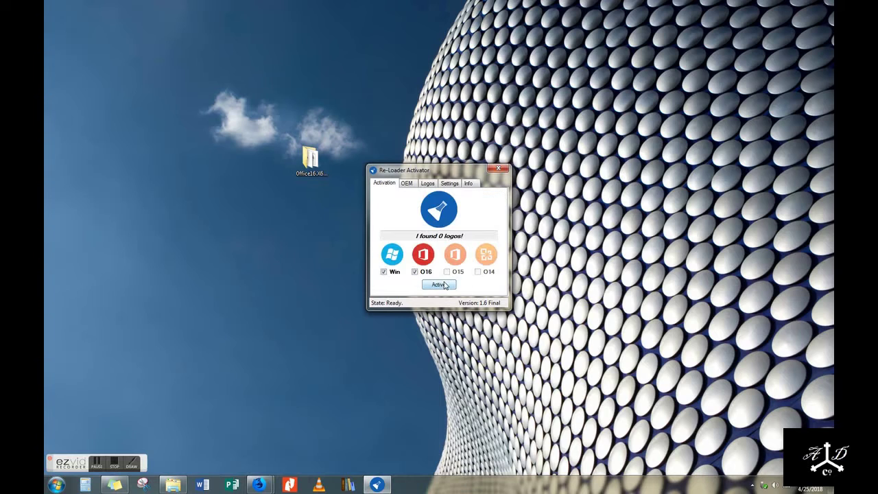
Exclude Windows from the activation, leaving only O16 selected, and review the activator's OEM, logo and KMS settings.
left_click(383, 272)
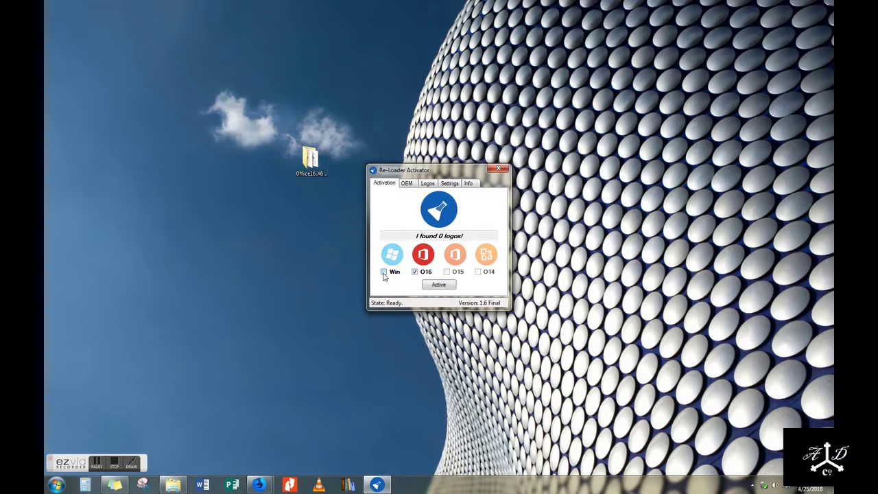
left_click(407, 185)
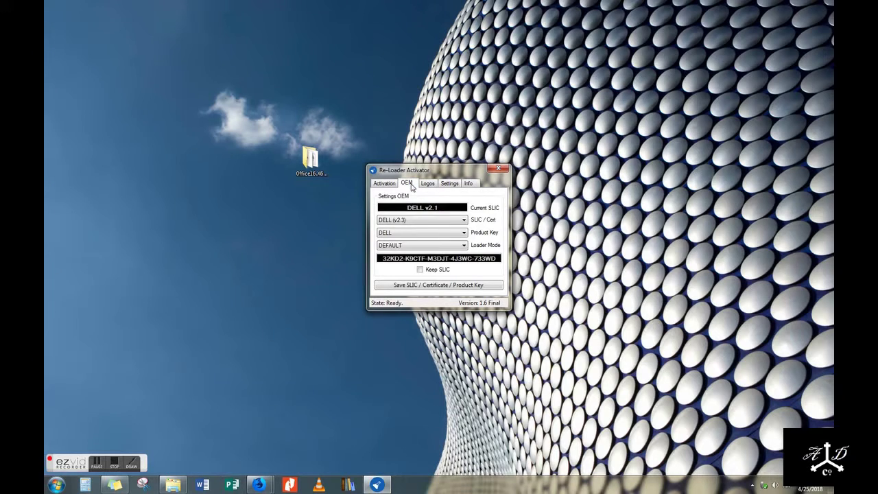
left_click(429, 187)
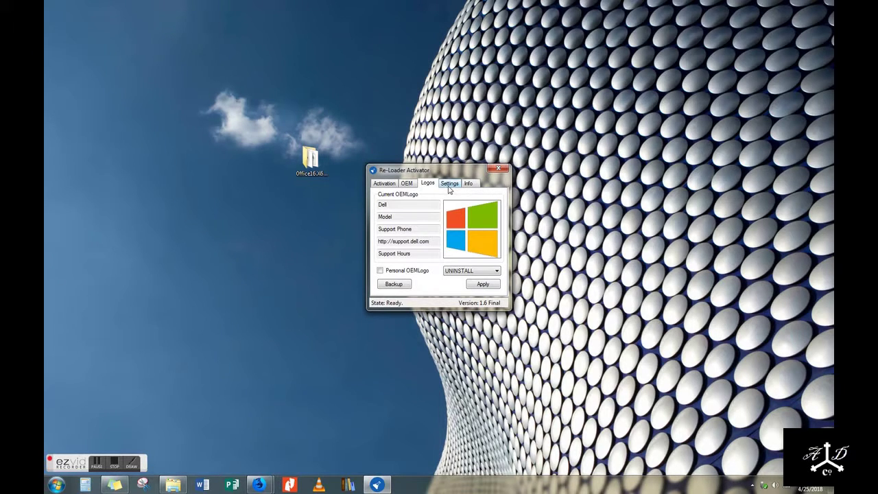
left_click(449, 185)
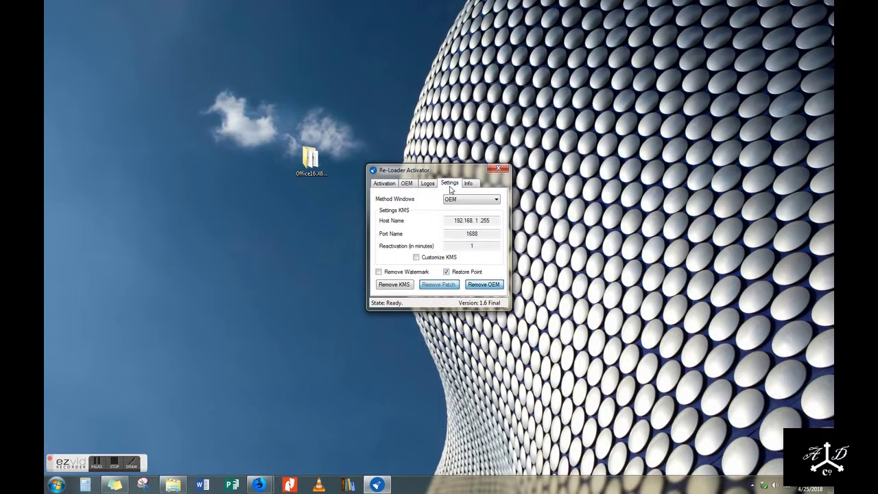
left_click(388, 186)
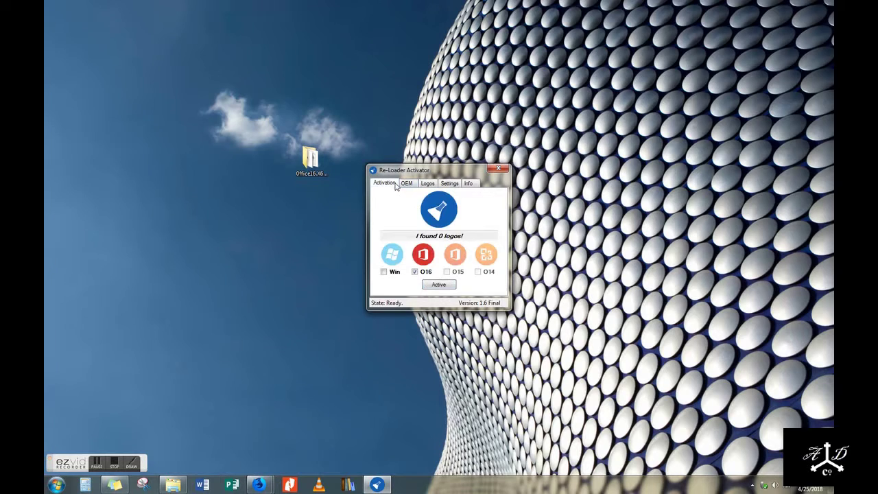
Start the activation for O16 only, and close the Re-Loader Activator.
left_click(434, 285)
left_click(438, 272)
left_click(498, 168)
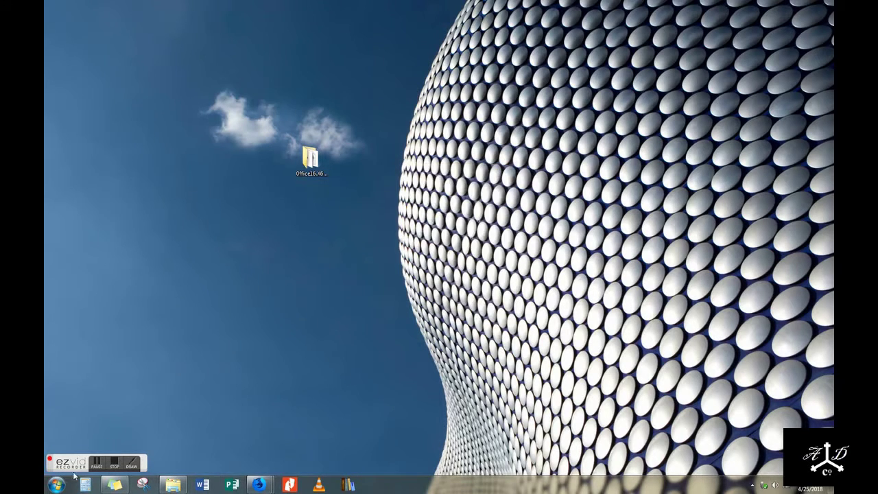
Open Word, check the product's activation status on the Account page, and close Word.
left_click(203, 486)
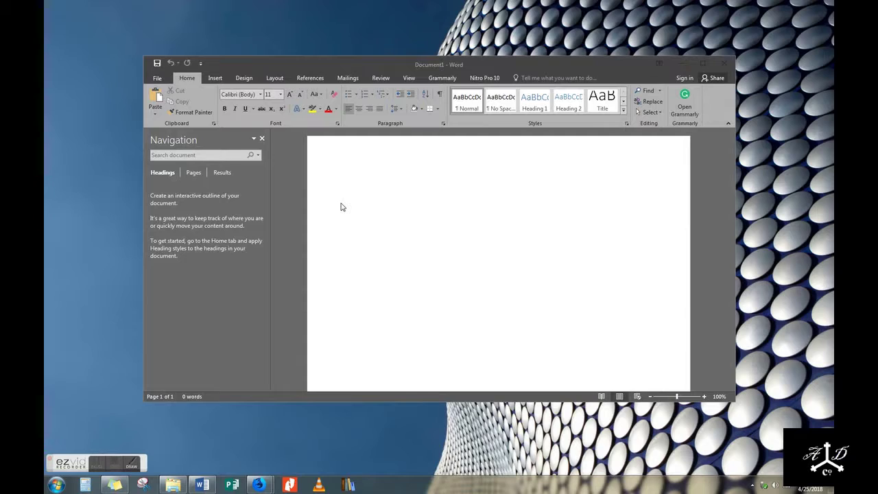
left_click(156, 80)
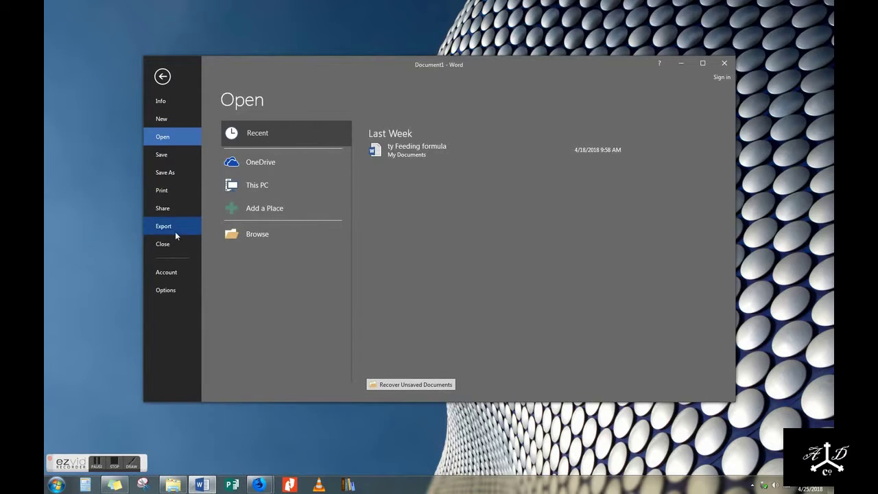
left_click(175, 273)
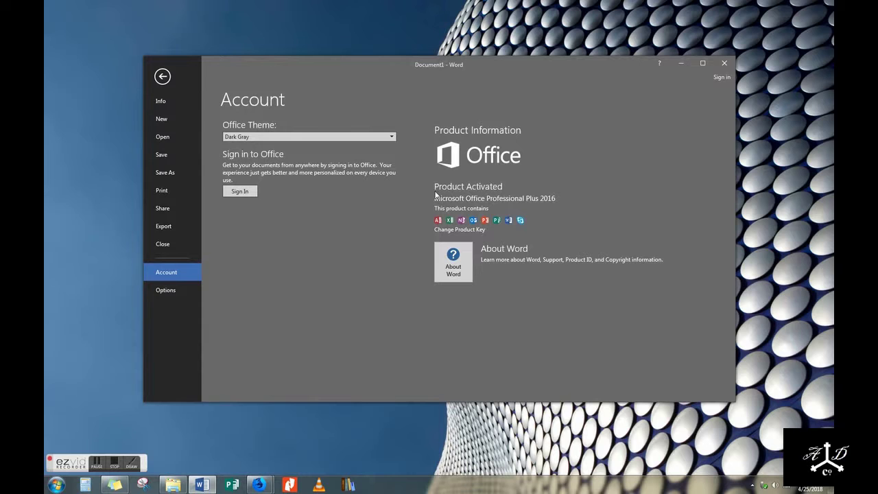
left_click(163, 76)
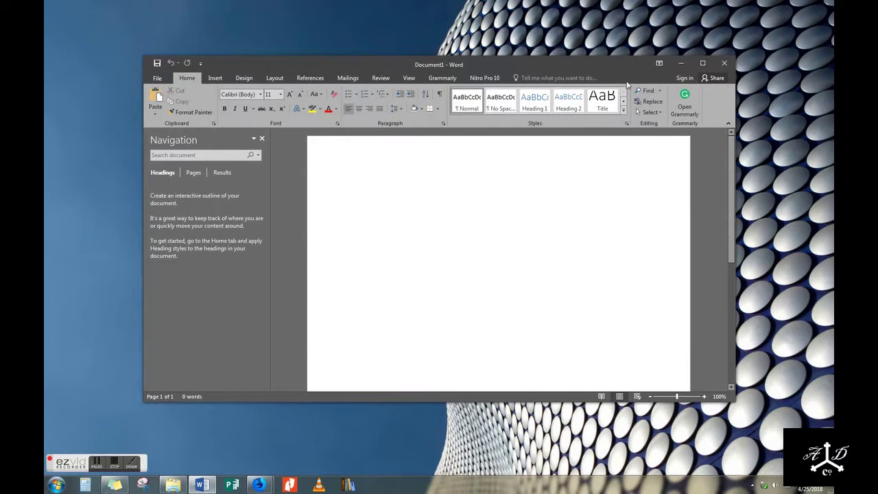
left_click(724, 63)
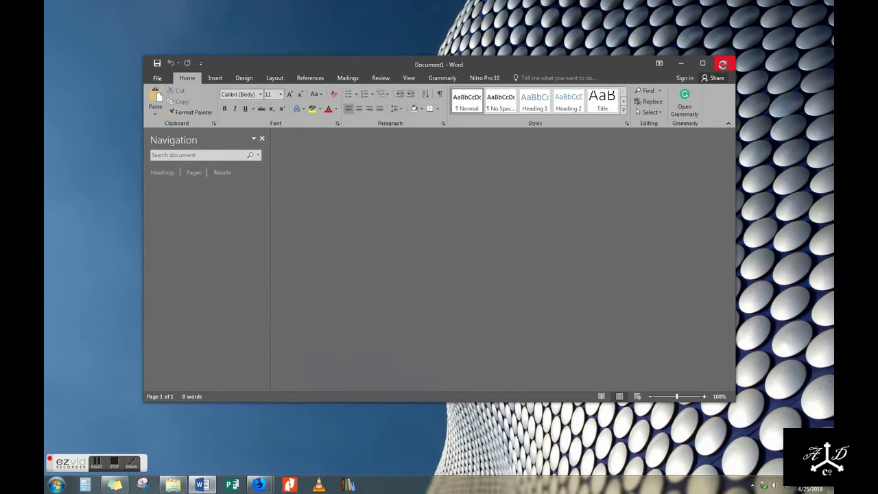